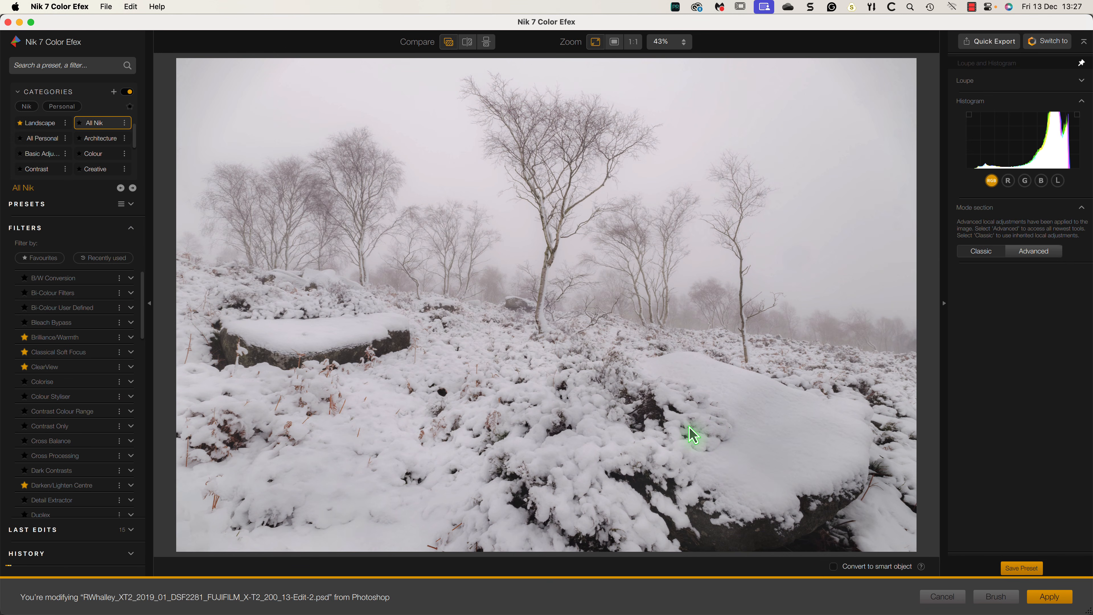
Add the ClearView filter to the snow scene and set its Intensity to 52%.
{"action": "scroll", "coordinate": [68, 432], "scroll_direction": "down", "scroll_amount": 6}
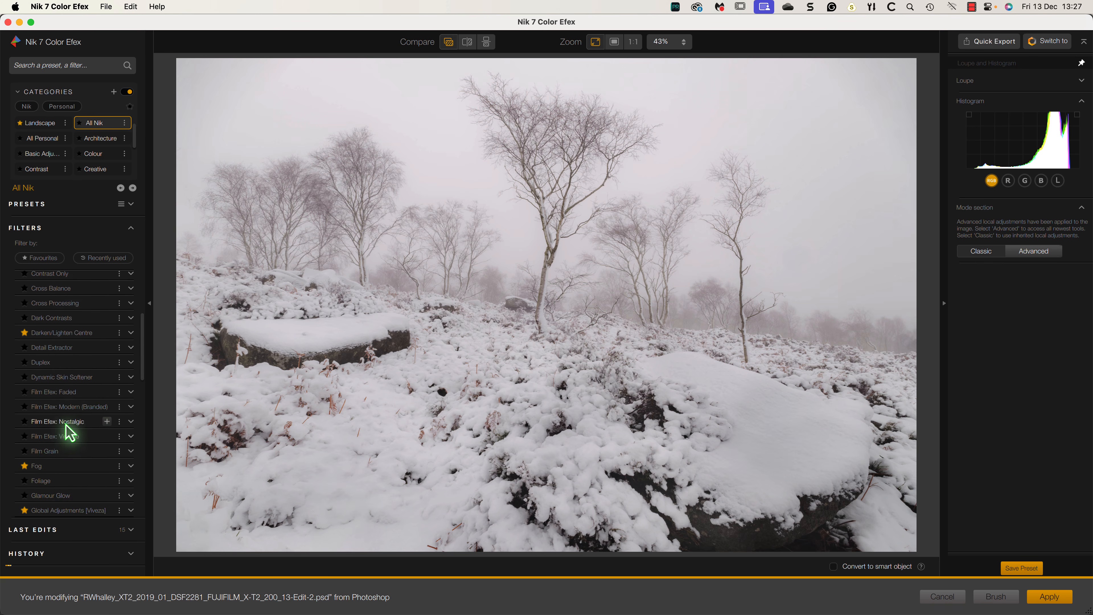
{"action": "scroll", "coordinate": [69, 432], "scroll_direction": "up", "scroll_amount": 6}
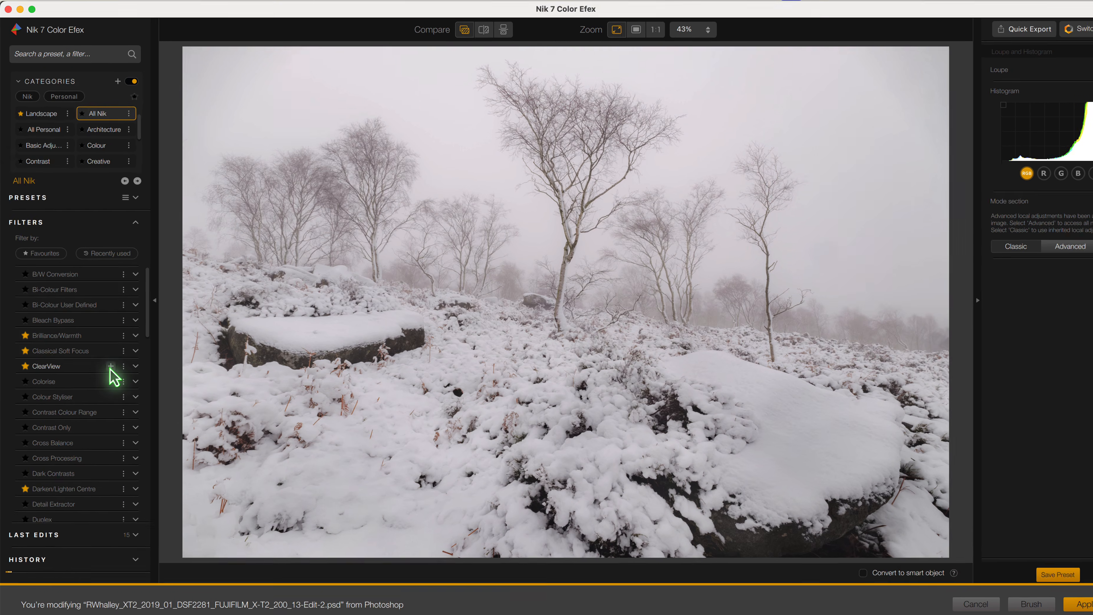
{"action": "left_click", "coordinate": [214, 348]}
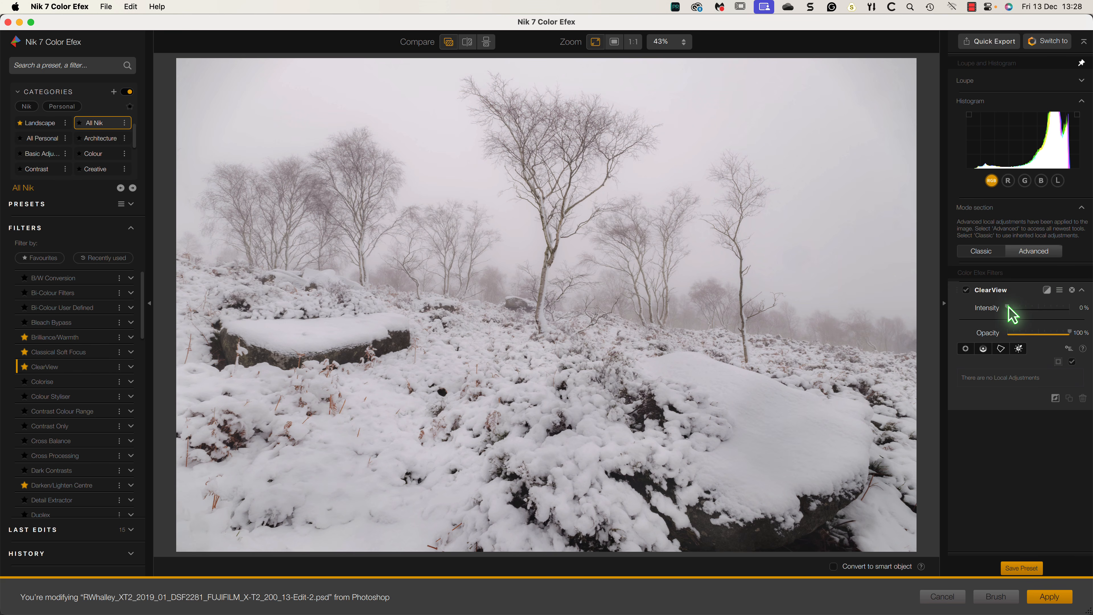
{"action": "left_click_drag", "start_coordinate": [1009, 307], "coordinate": [1040, 307]}
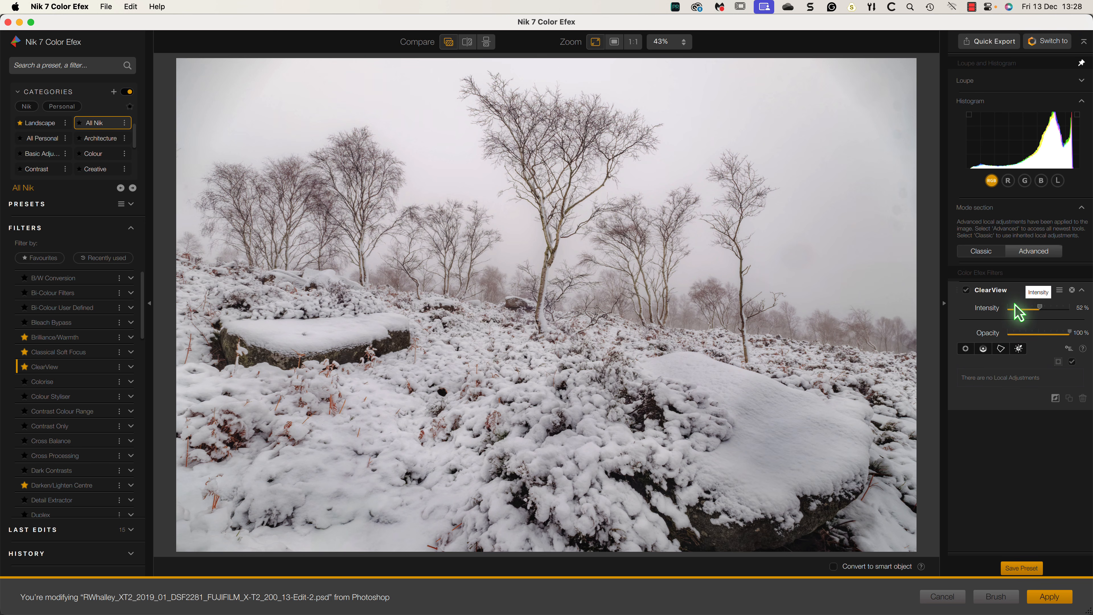
Compare the photo with and without the ClearView effect.
{"action": "left_click", "coordinate": [968, 292]}
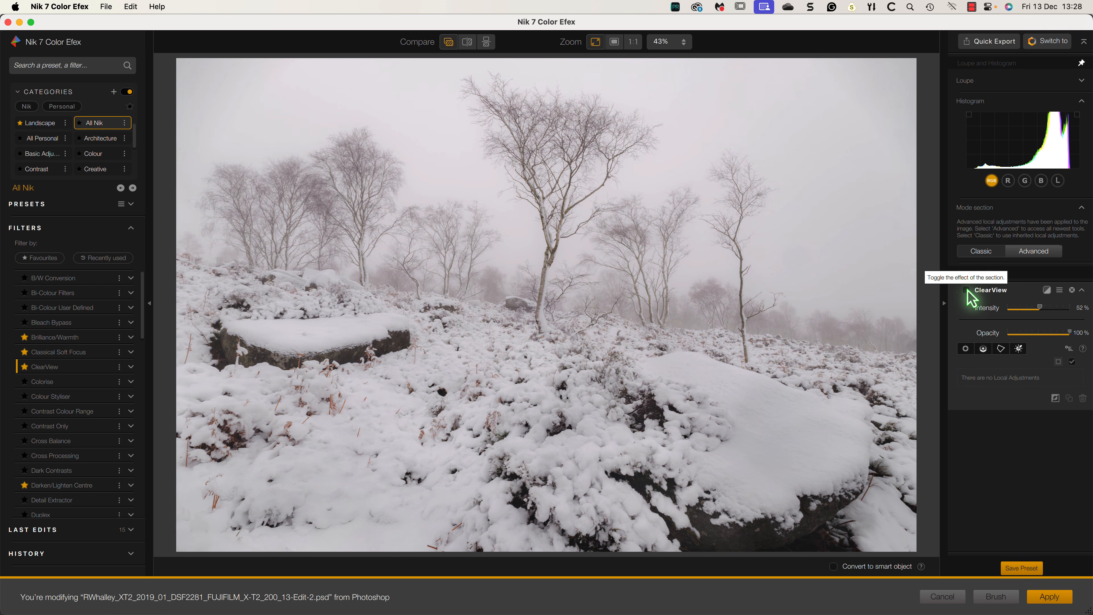
{"action": "left_click", "coordinate": [967, 291]}
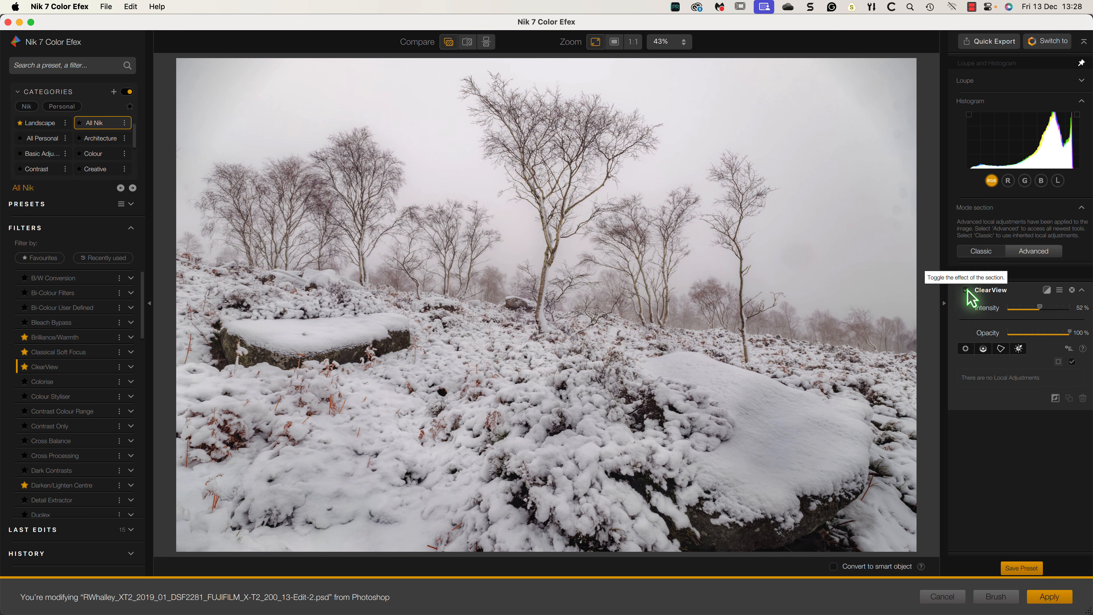
{"action": "left_click", "coordinate": [967, 291]}
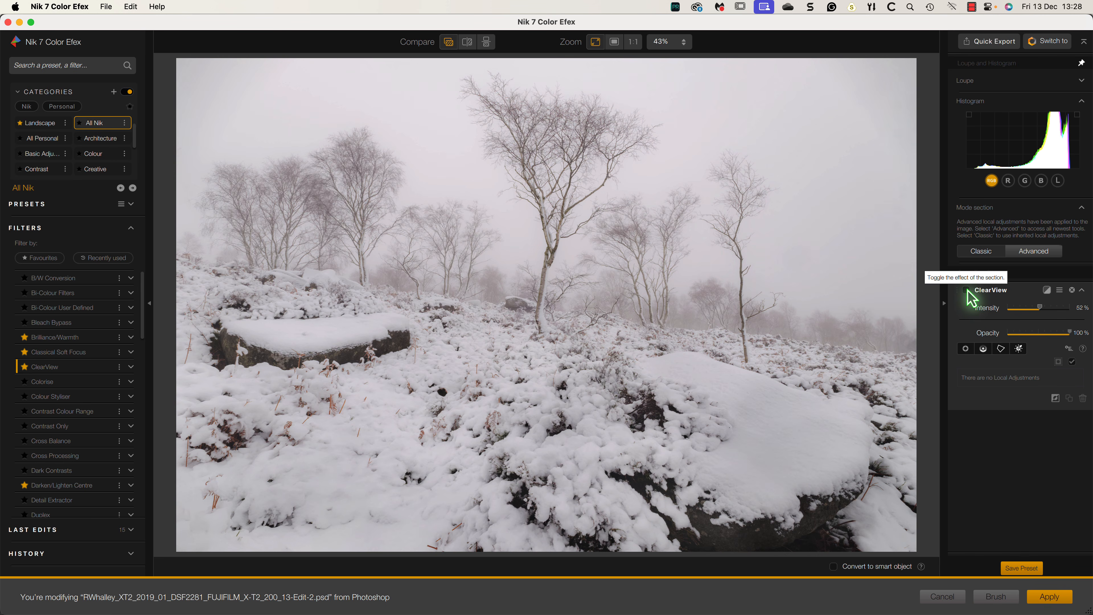
{"action": "left_click", "coordinate": [967, 291]}
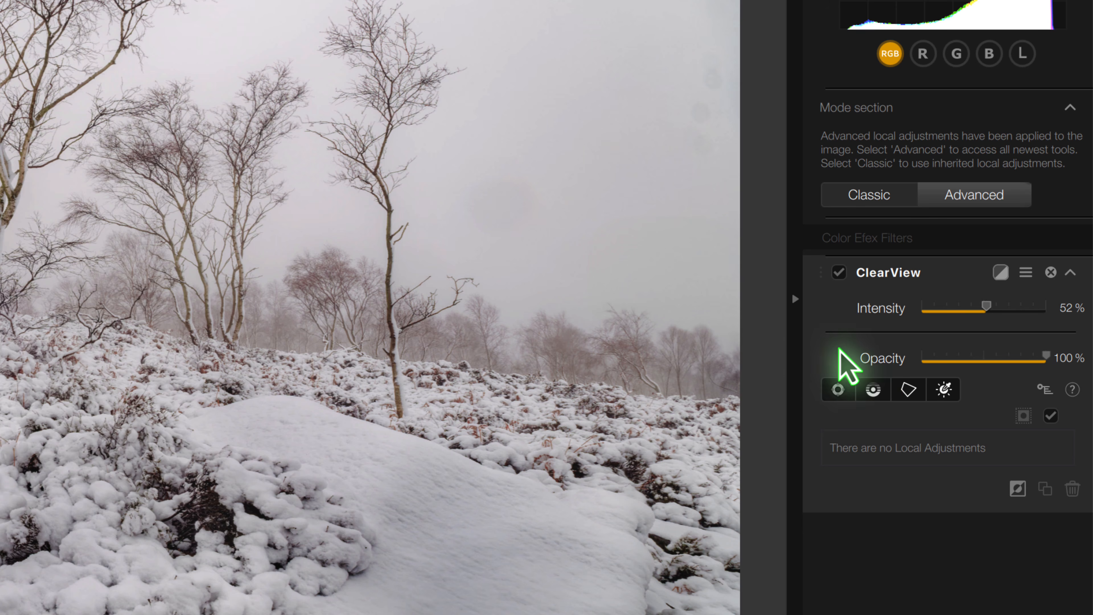
Place a negative control line sloping along the hillside to remove ClearView from the sky and misty trees, and compare the effect.
{"action": "left_click", "coordinate": [874, 390]}
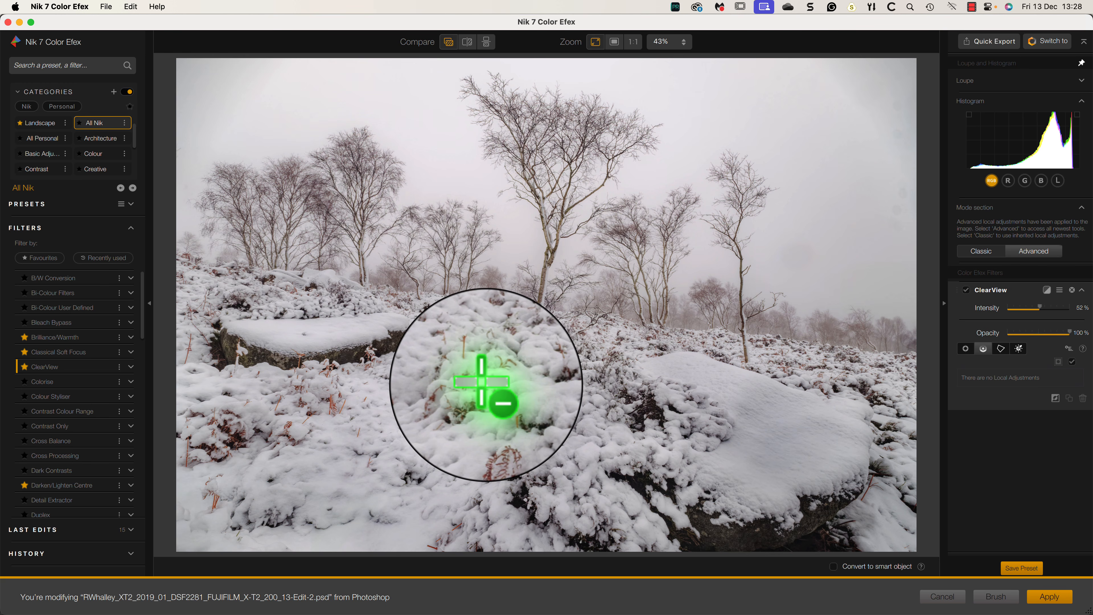
{"action": "left_click", "coordinate": [496, 302]}
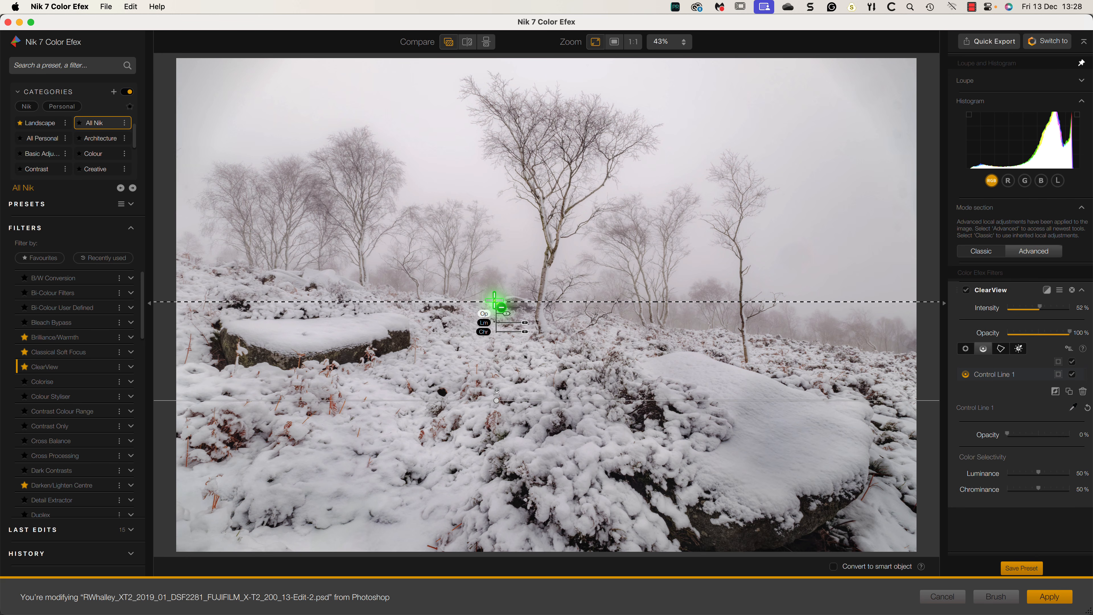
{"action": "left_click_drag", "start_coordinate": [495, 302], "coordinate": [490, 394]}
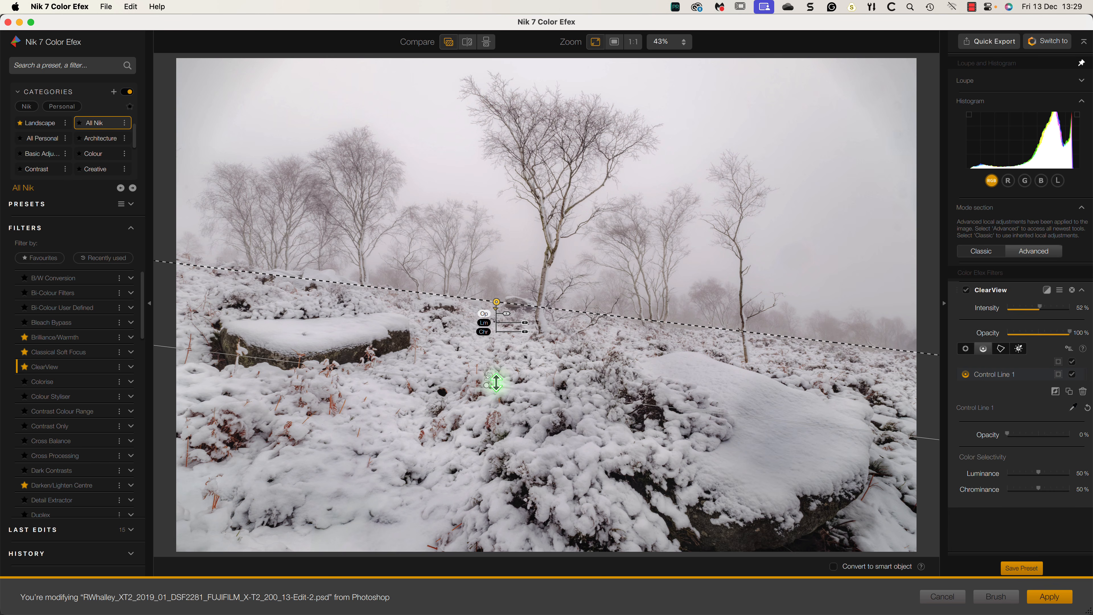
{"action": "left_click", "coordinate": [967, 291]}
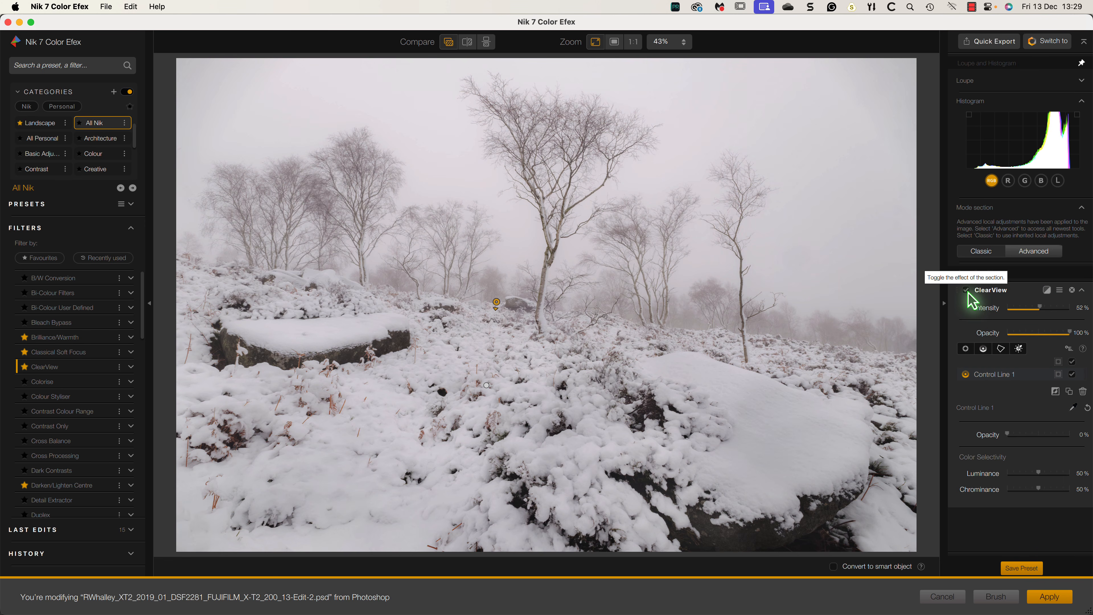
{"action": "left_click", "coordinate": [967, 291]}
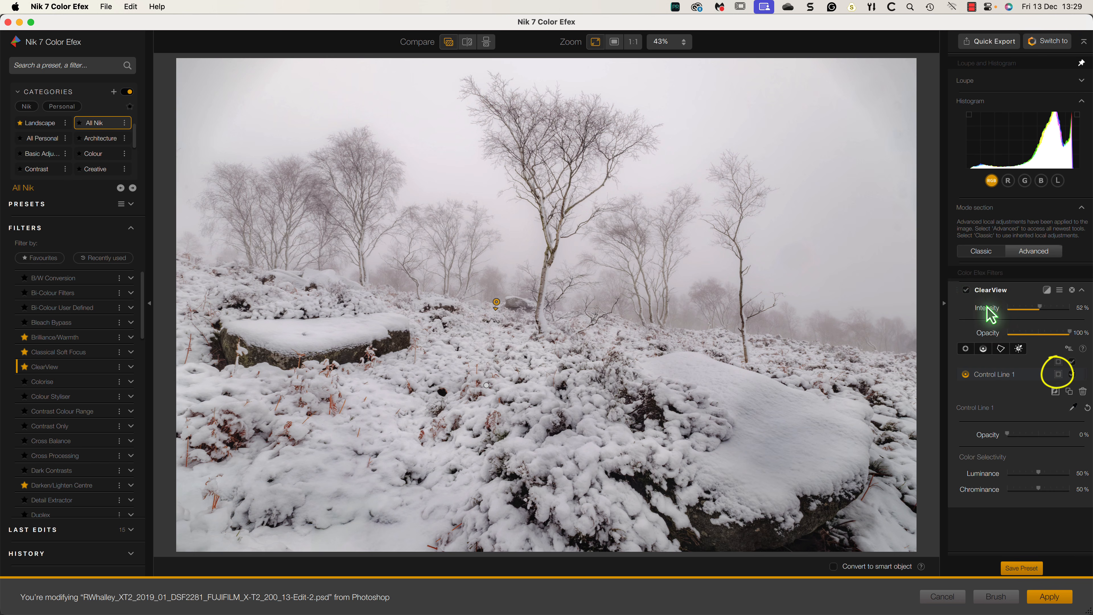
Inspect the ClearView control line's mask and set its Luminance selectivity to 20%.
{"action": "left_click", "coordinate": [1058, 374]}
{"action": "left_click", "coordinate": [1058, 374]}
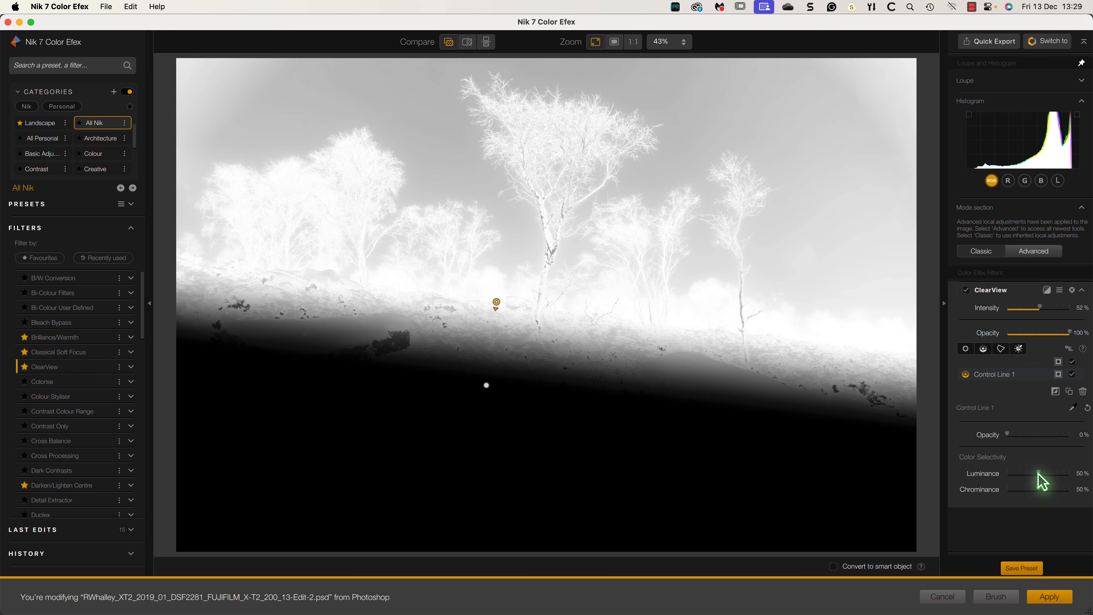
{"action": "left_click_drag", "start_coordinate": [1039, 473], "coordinate": [1022, 474]}
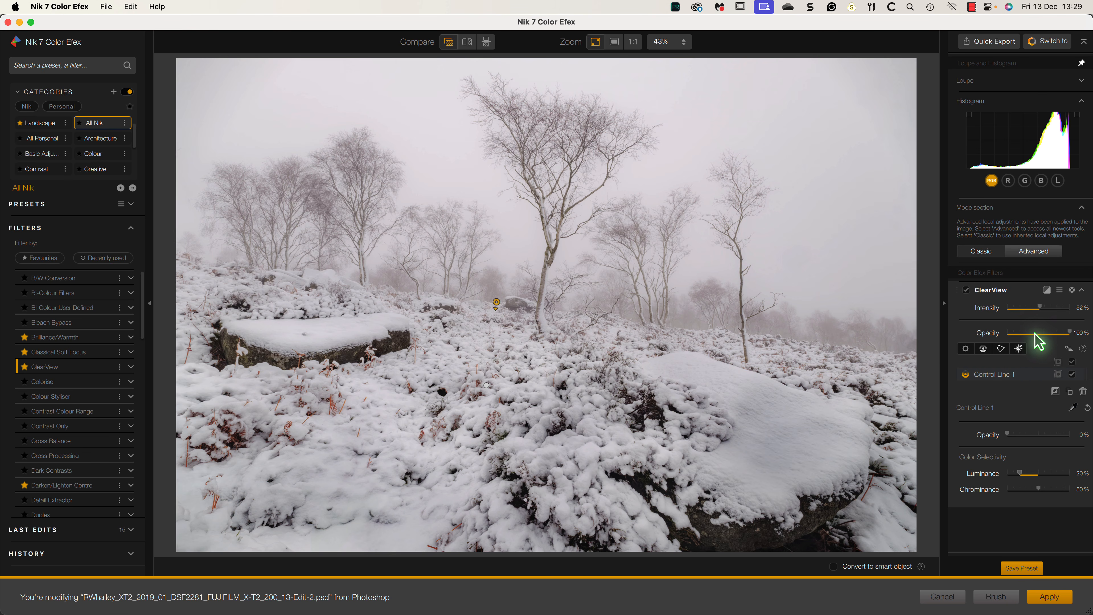
Set the ClearView Intensity to 34% and switch the filter off.
{"action": "left_click_drag", "start_coordinate": [1042, 312], "coordinate": [1027, 312]}
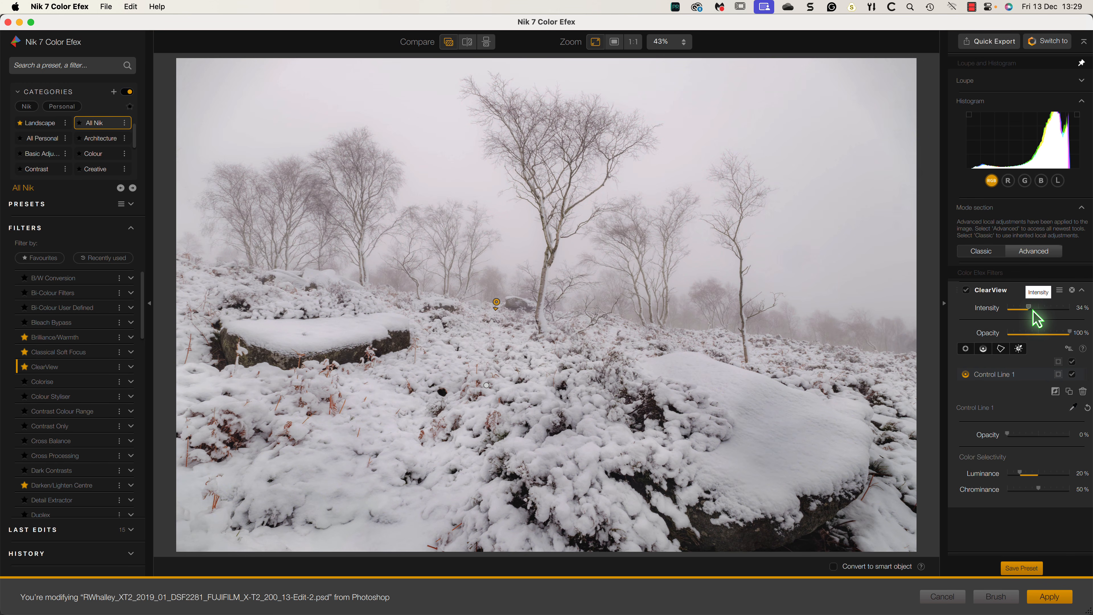
{"action": "left_click", "coordinate": [967, 290]}
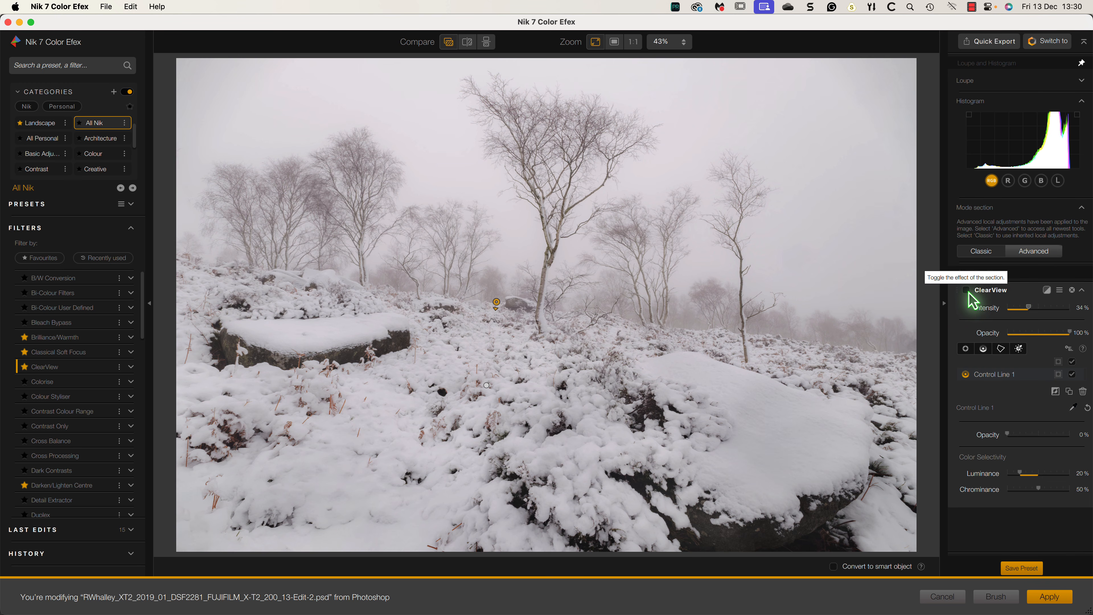
Add the Tonal Contrast filter, compare its effect, and set its Contrast Type to Balanced.
{"action": "scroll", "coordinate": [79, 397], "scroll_direction": "down", "scroll_amount": 15}
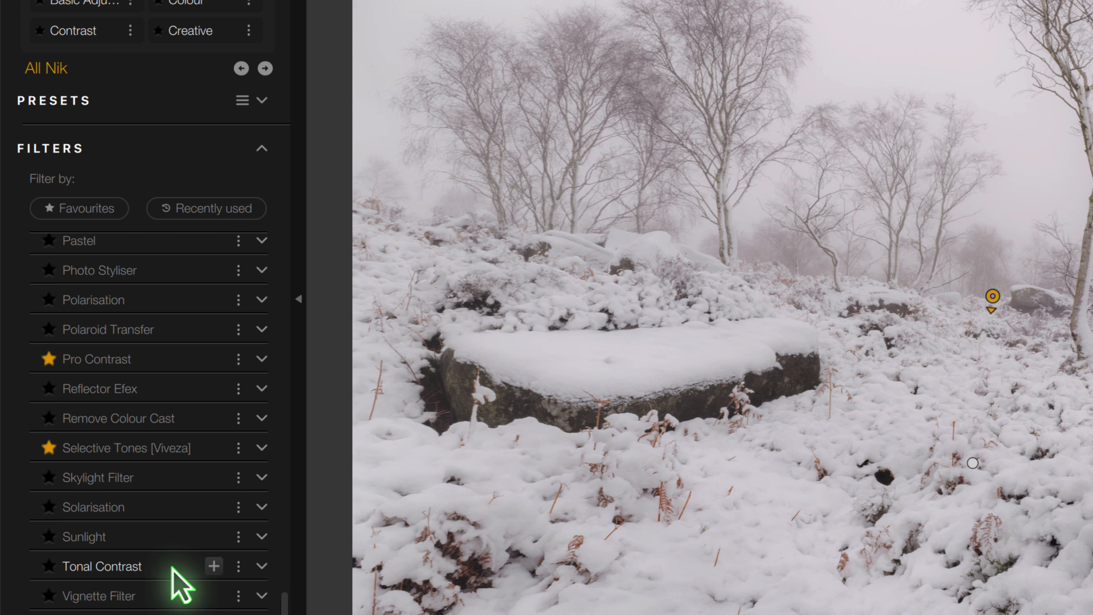
{"action": "left_click", "coordinate": [214, 565]}
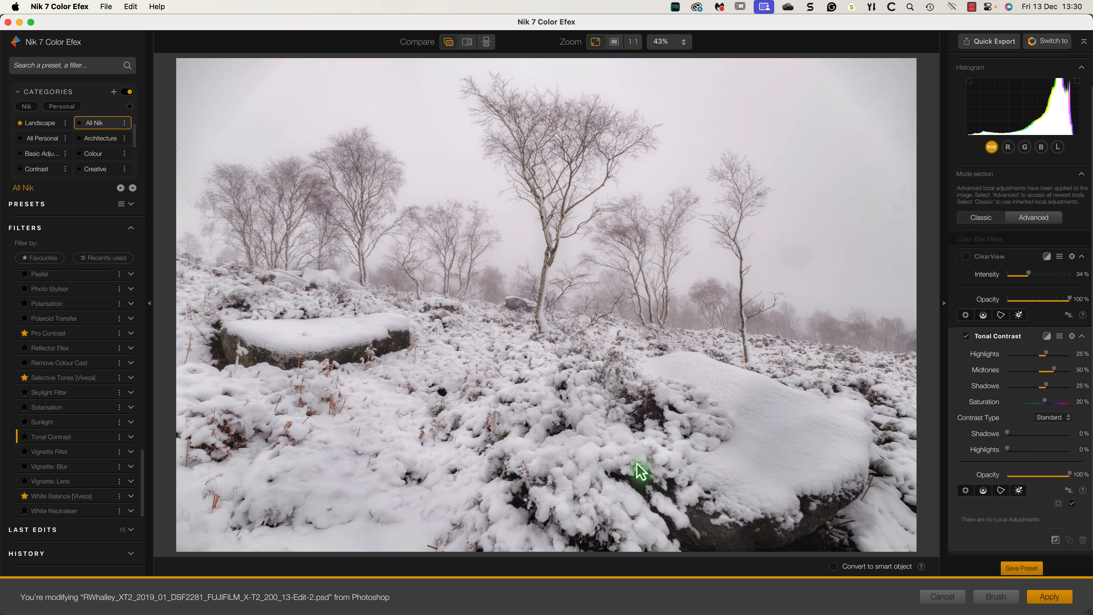
{"action": "left_click", "coordinate": [967, 336]}
{"action": "left_click", "coordinate": [967, 336]}
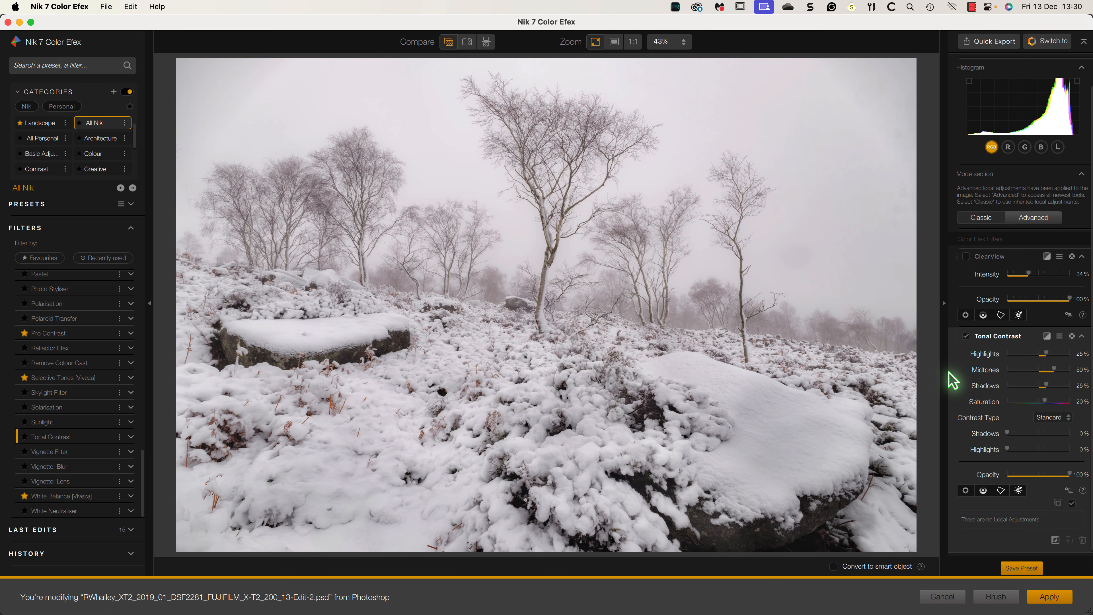
{"action": "left_click", "coordinate": [1069, 419]}
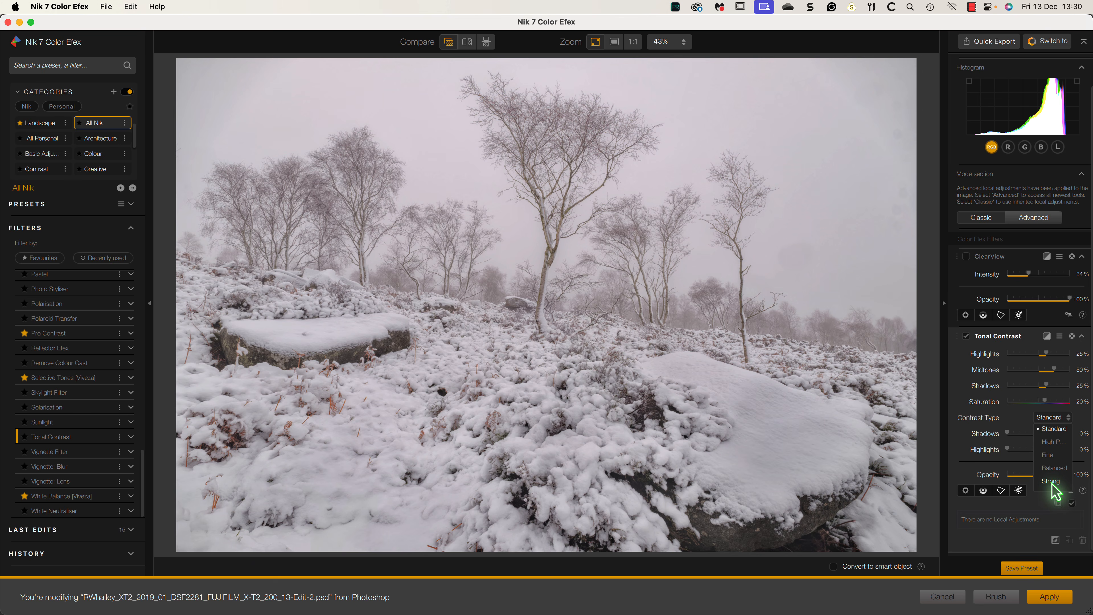
{"action": "left_click", "coordinate": [1041, 468]}
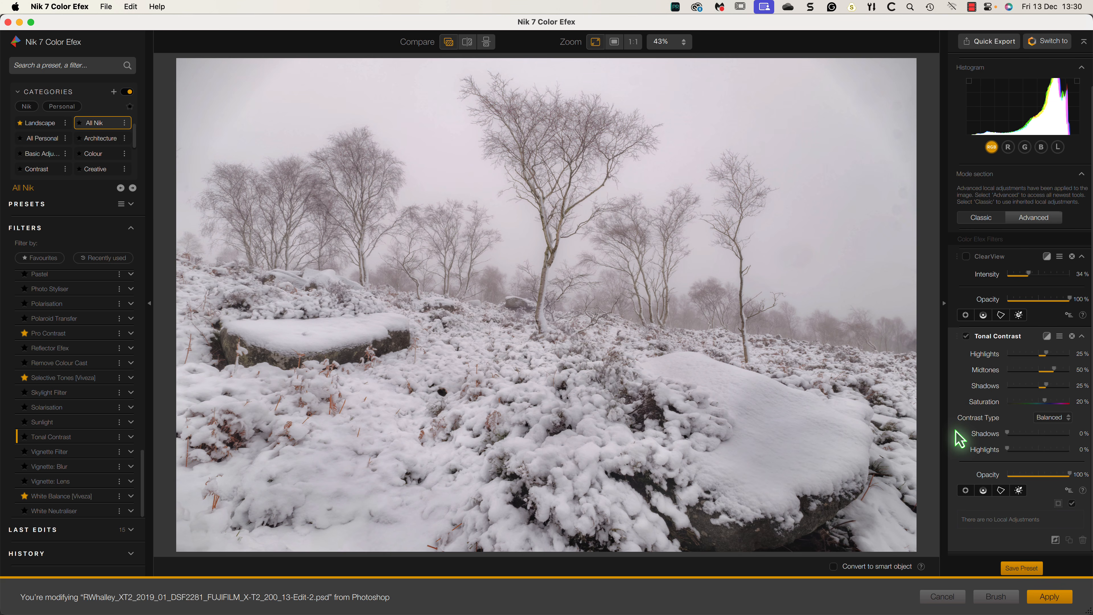
Limit Tonal Contrast to the snowy foreground with a control line sloping along the hillside, using its mask to set Luminance selectivity to 27%.
{"action": "left_click", "coordinate": [984, 490]}
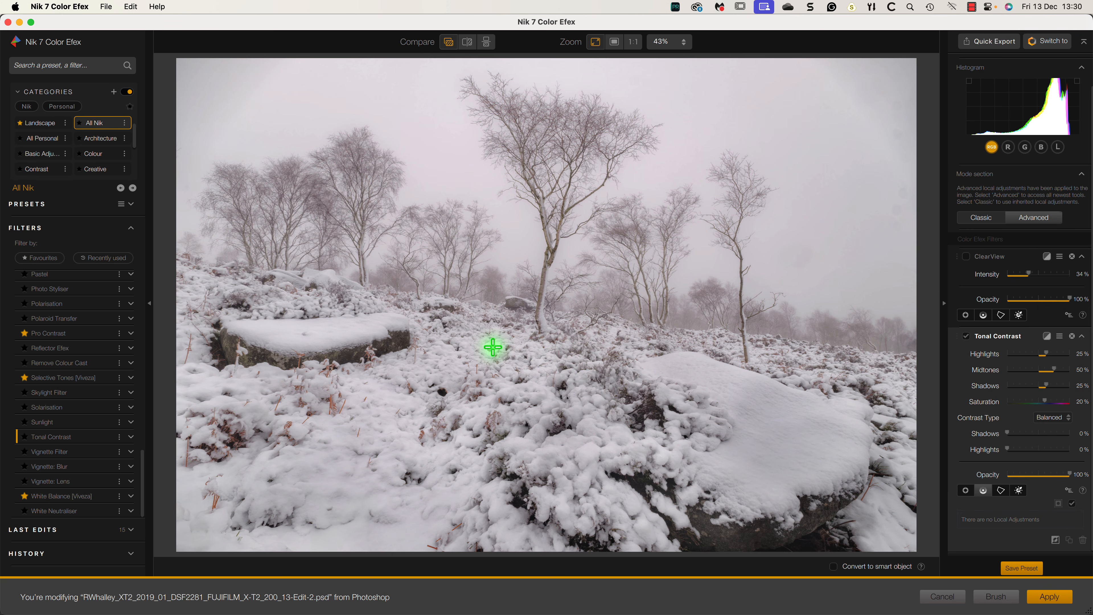
{"action": "left_click_drag", "start_coordinate": [493, 347], "coordinate": [501, 291]}
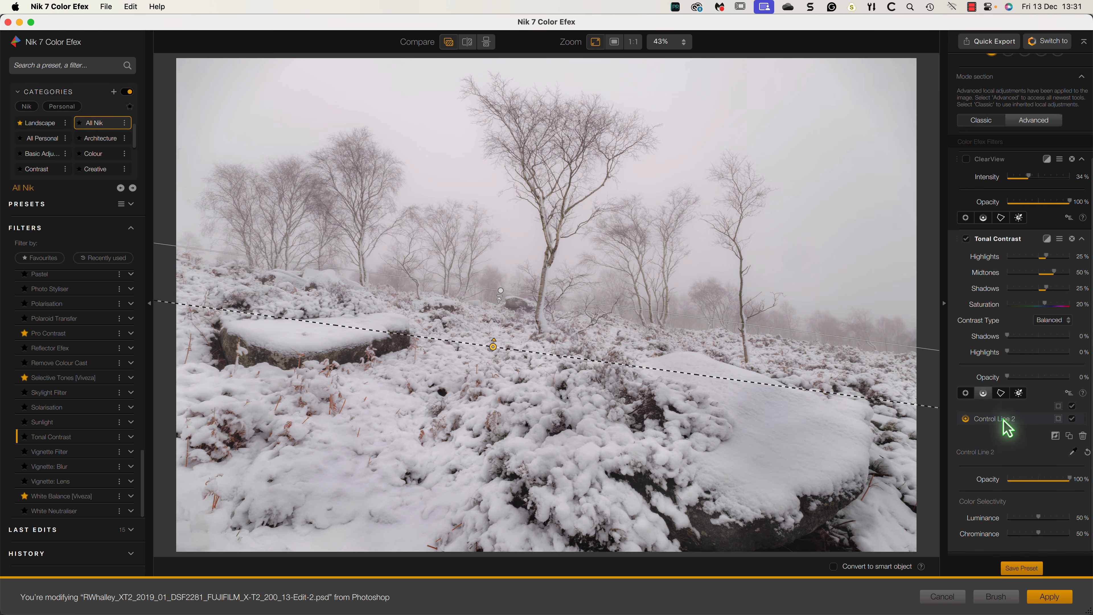
{"action": "left_click", "coordinate": [1059, 419]}
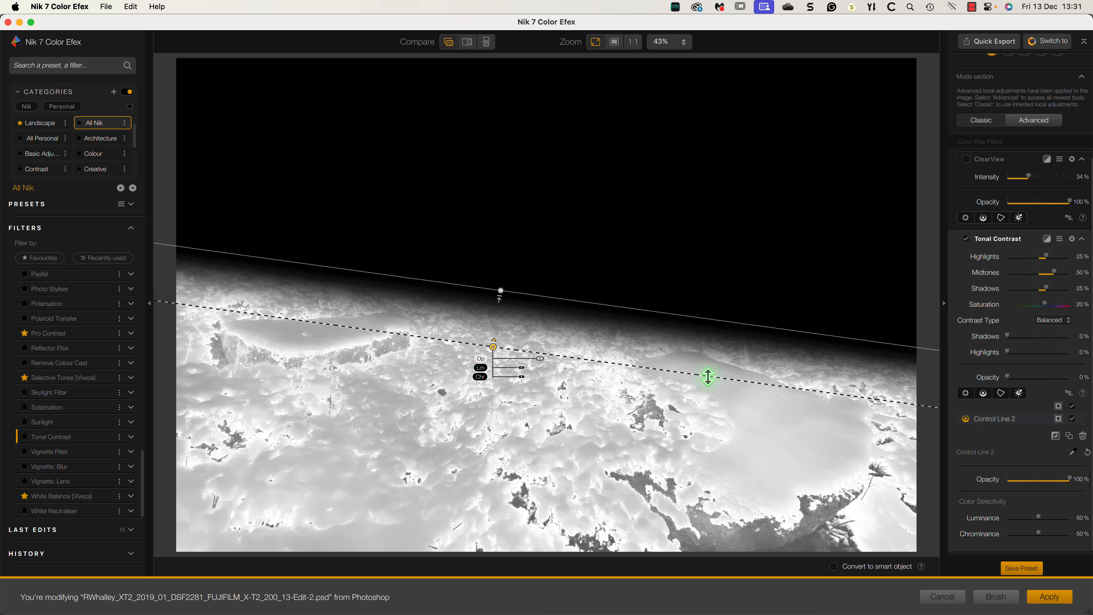
{"action": "left_click_drag", "start_coordinate": [493, 348], "coordinate": [494, 346]}
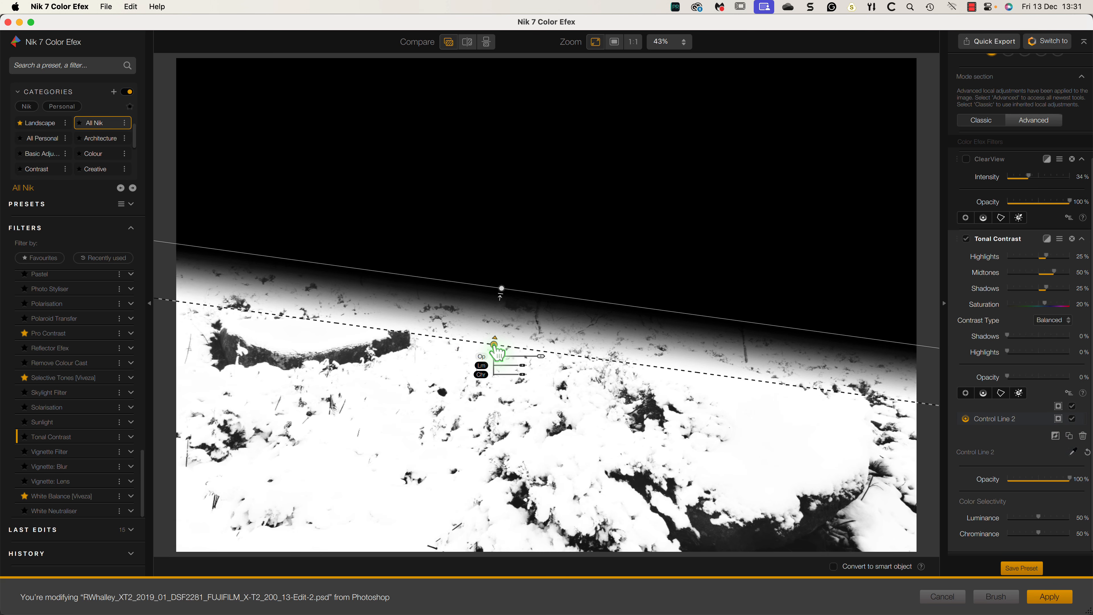
{"action": "left_click_drag", "start_coordinate": [1038, 518], "coordinate": [1027, 526]}
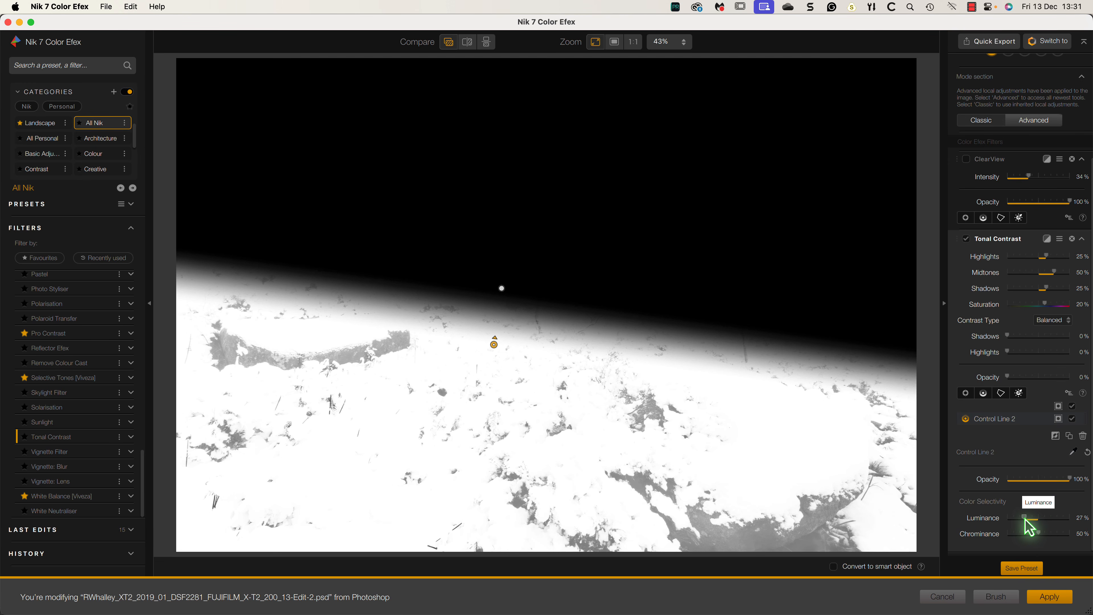
{"action": "left_click", "coordinate": [1060, 419]}
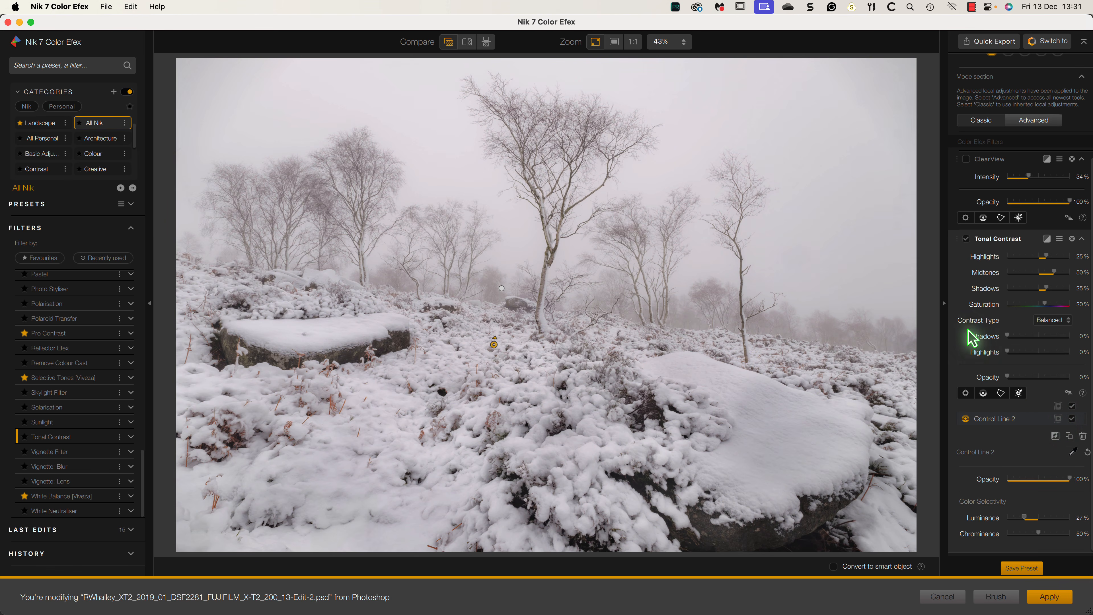
Set Tonal Contrast's Highlights to 44%, Midtones to 73% and Shadows to 15%, and switch the filter off.
{"action": "left_click", "coordinate": [967, 239]}
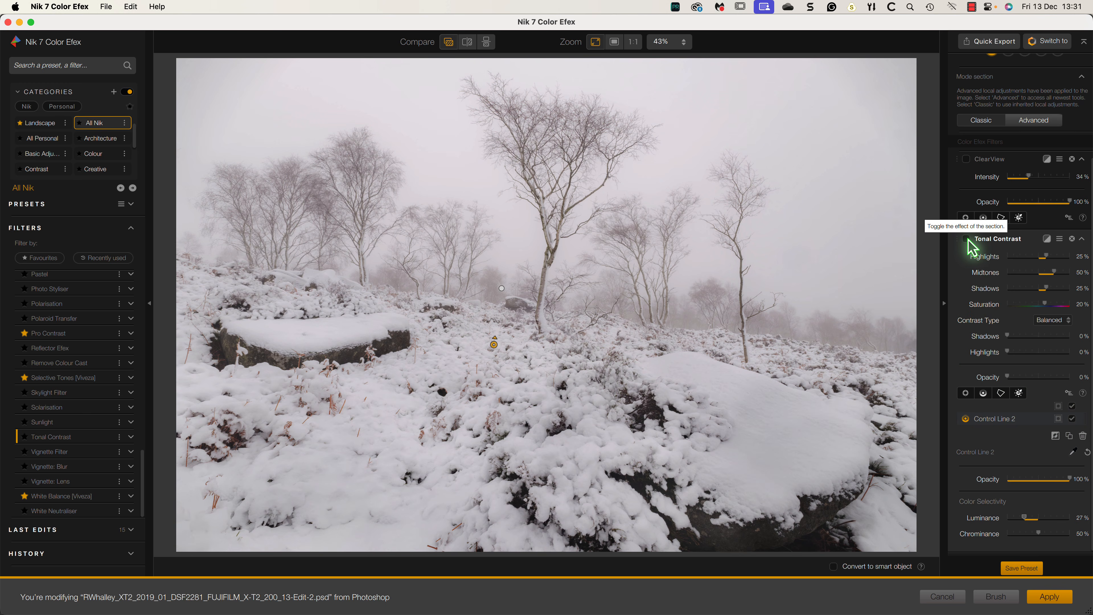
{"action": "left_click", "coordinate": [967, 239]}
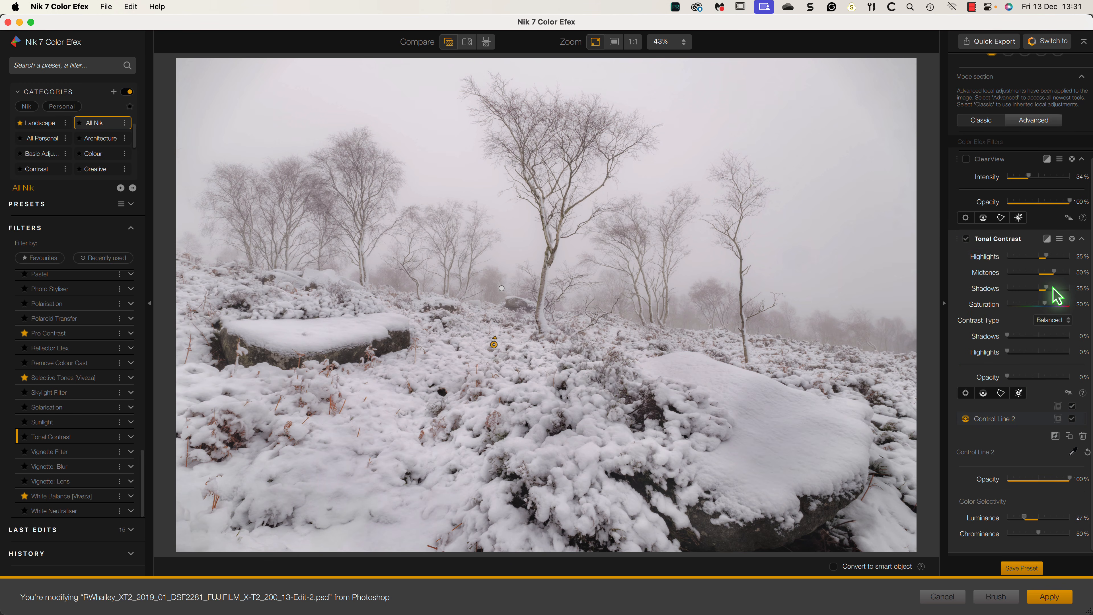
{"action": "mouse_move", "coordinate": [1047, 288]}
{"action": "left_mouse_down"}
{"action": "mouse_move", "coordinate": [1064, 260]}
{"action": "mouse_move", "coordinate": [1051, 259]}
{"action": "mouse_move", "coordinate": [1043, 289]}
{"action": "left_mouse_up"}
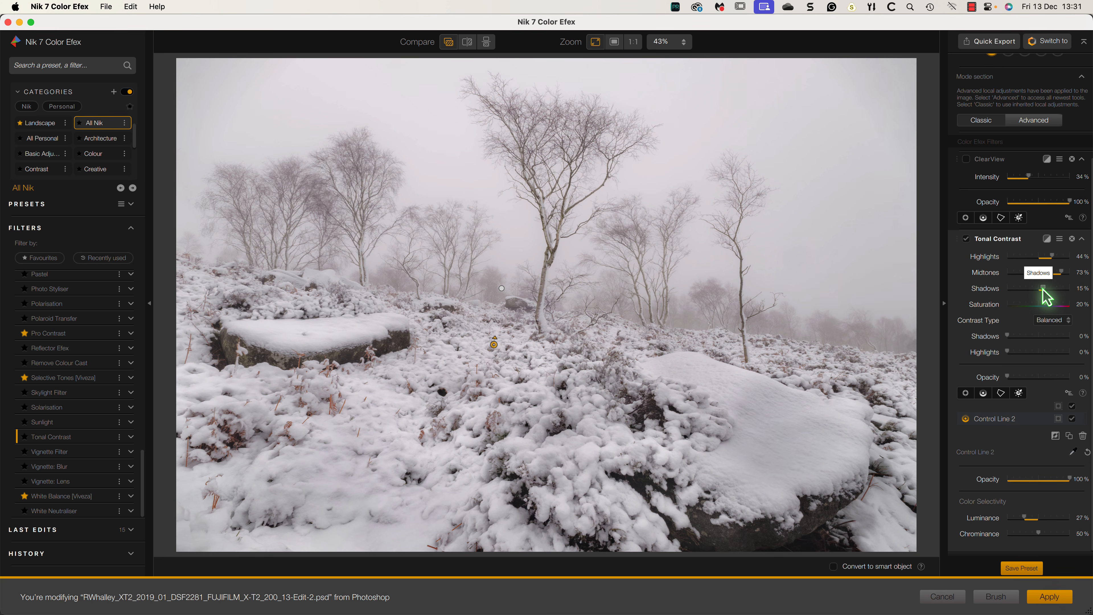
{"action": "left_click", "coordinate": [967, 239]}
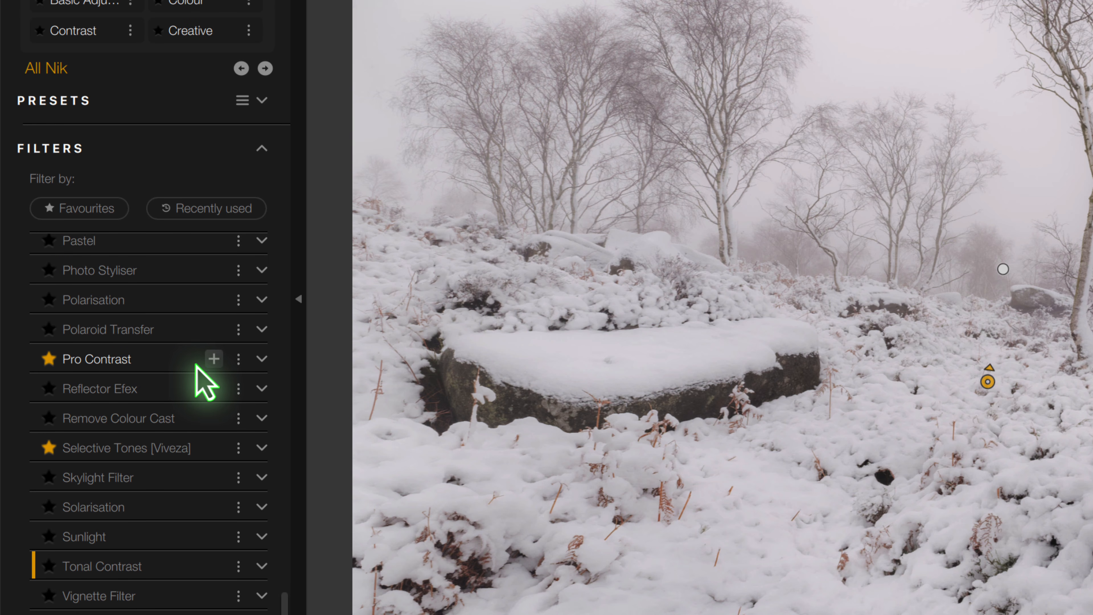
Add the Pro Contrast filter, try Correct Contrast at 92%, and return it to 0%.
{"action": "left_click", "coordinate": [214, 359]}
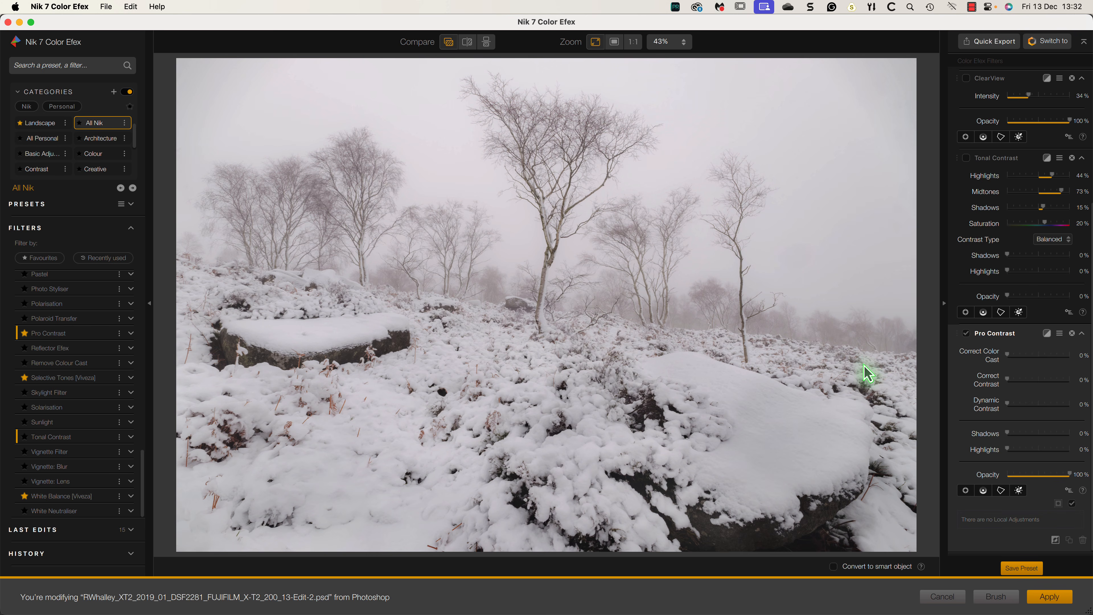
{"action": "left_click_drag", "start_coordinate": [1008, 379], "coordinate": [1063, 380]}
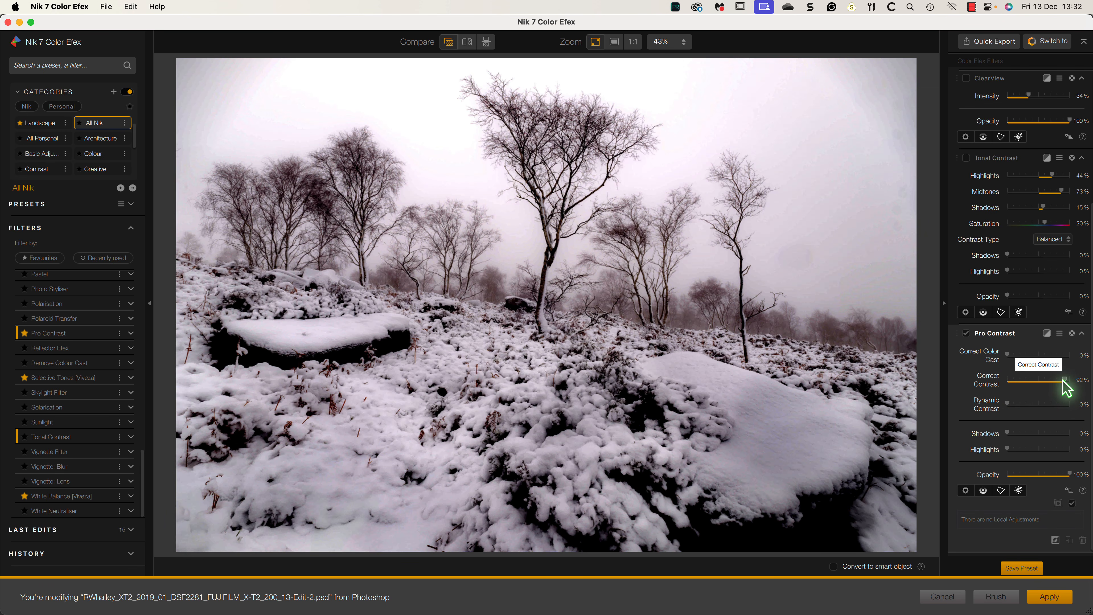
{"action": "left_click_drag", "start_coordinate": [1064, 380], "coordinate": [999, 386]}
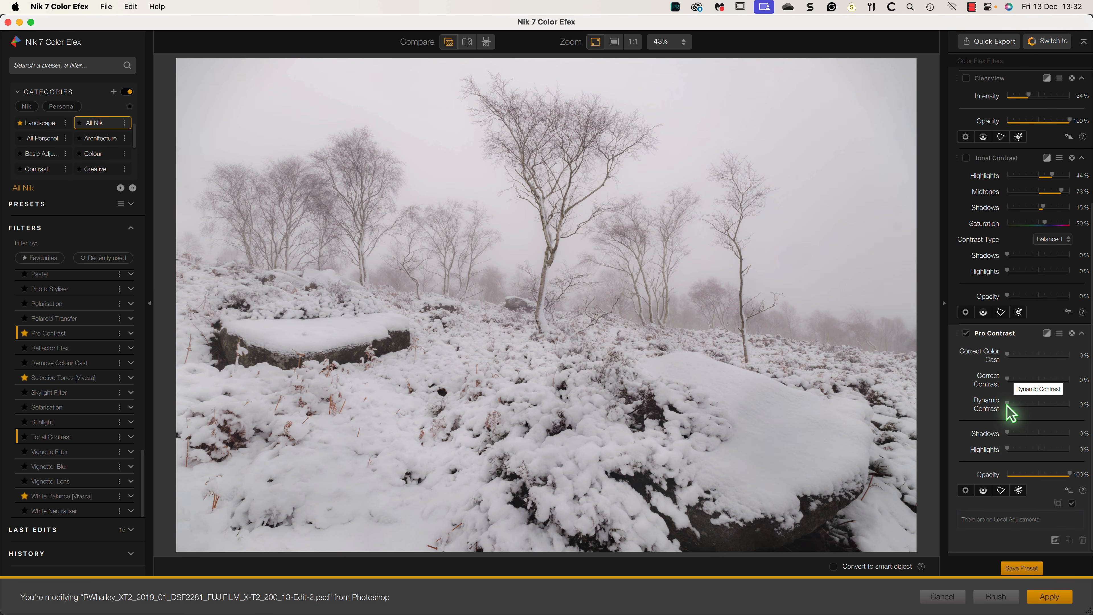
Set Pro Contrast's Dynamic Contrast to 57% and compare the photo with the filter off and on.
{"action": "left_click_drag", "start_coordinate": [1007, 404], "coordinate": [1043, 404]}
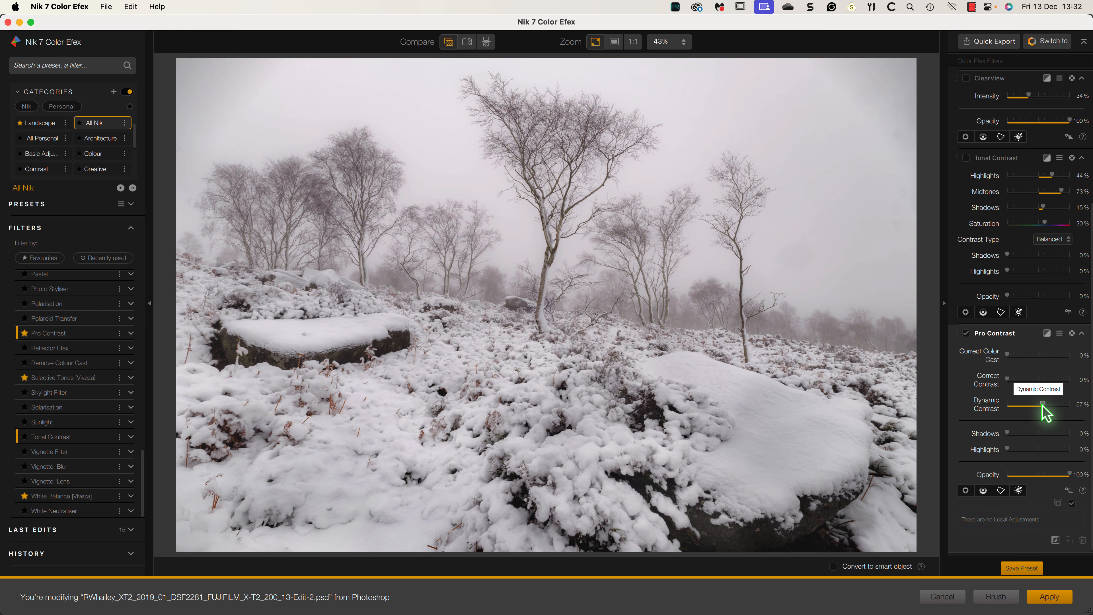
{"action": "left_click", "coordinate": [966, 333]}
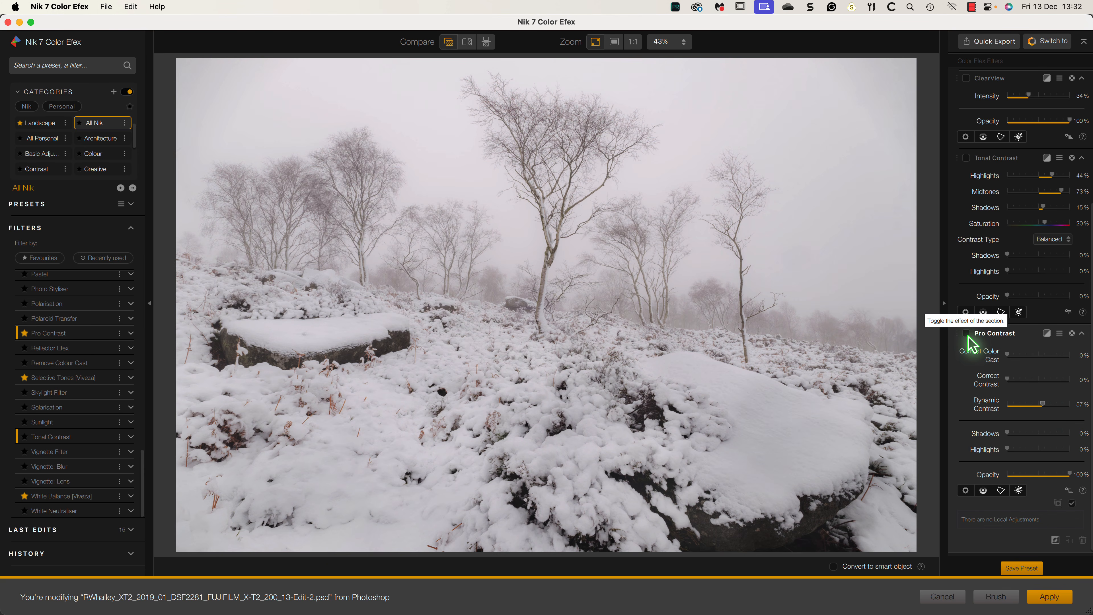
{"action": "left_click", "coordinate": [967, 334]}
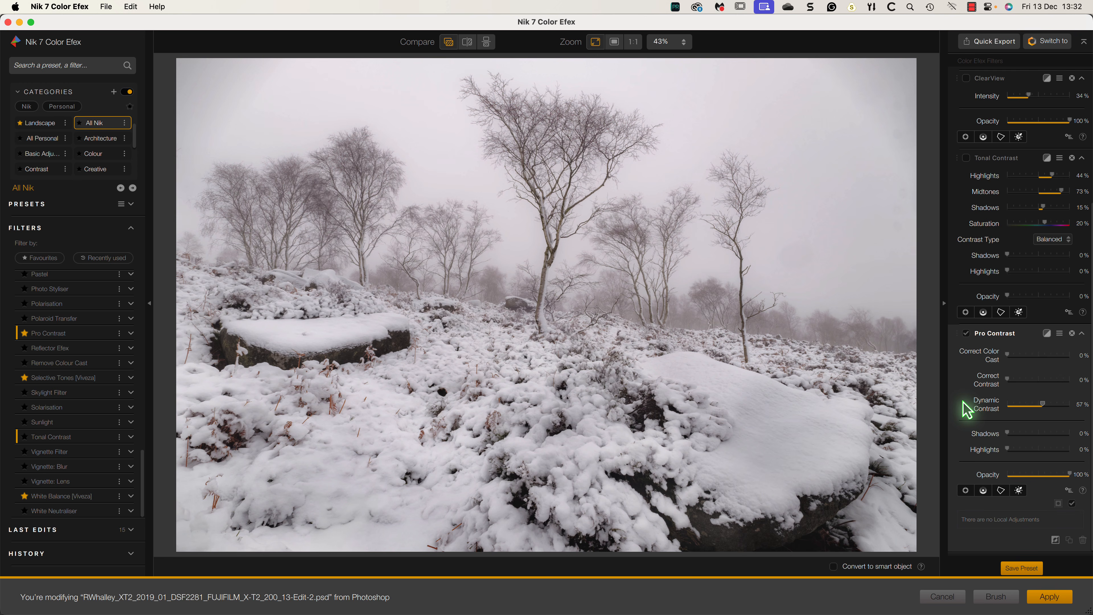
Limit Pro Contrast to the snowy foreground with a control line running up to the misty tree line, and compare its effect.
{"action": "left_click", "coordinate": [985, 491]}
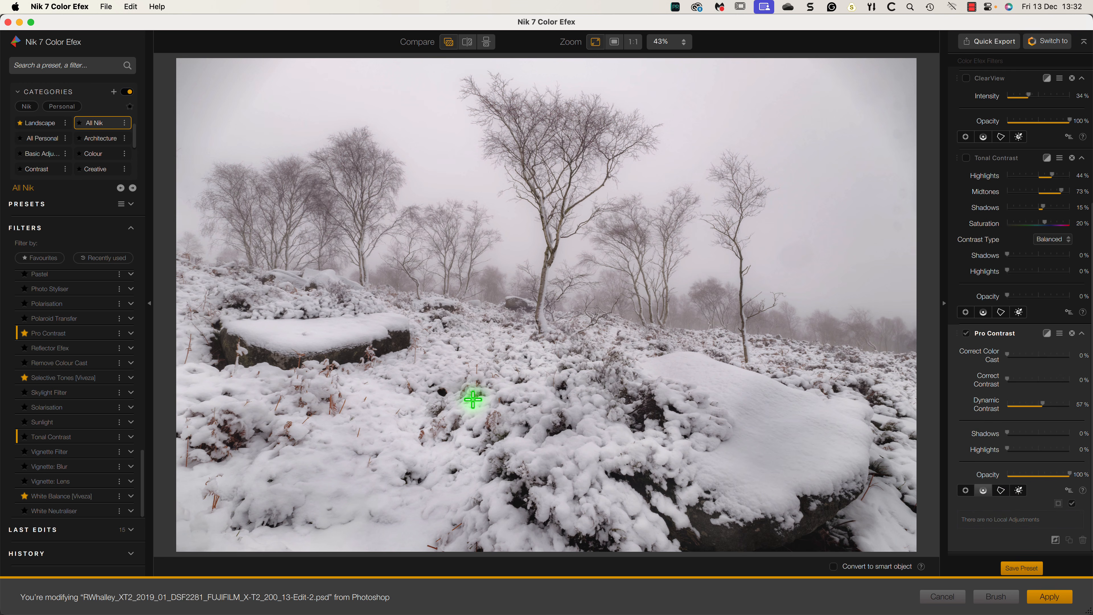
{"action": "left_click_drag", "start_coordinate": [468, 386], "coordinate": [485, 270]}
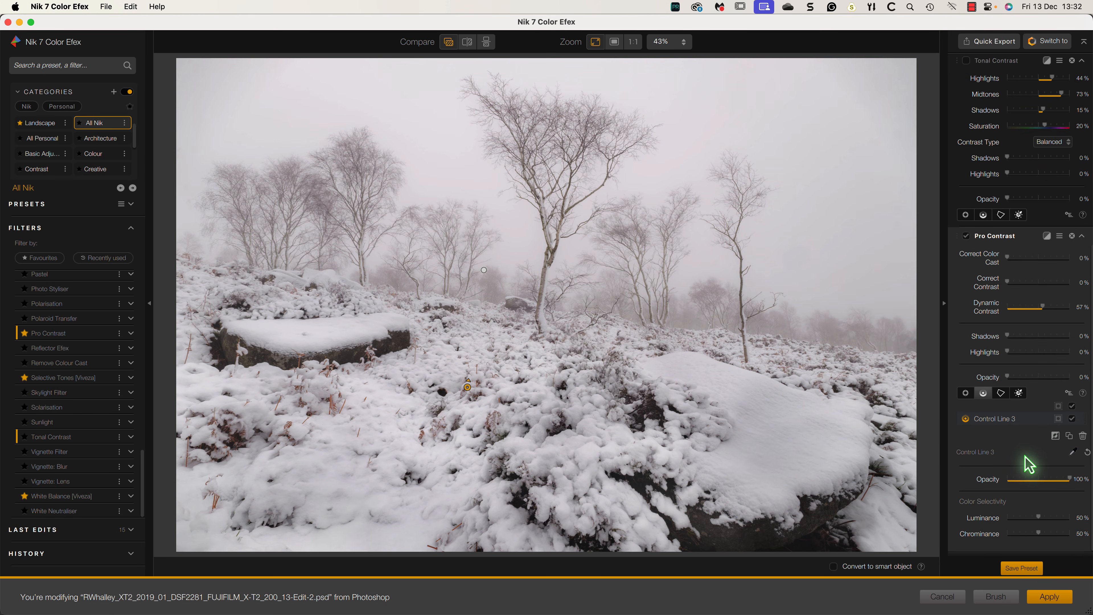
{"action": "left_click", "coordinate": [967, 236]}
{"action": "left_click", "coordinate": [966, 236]}
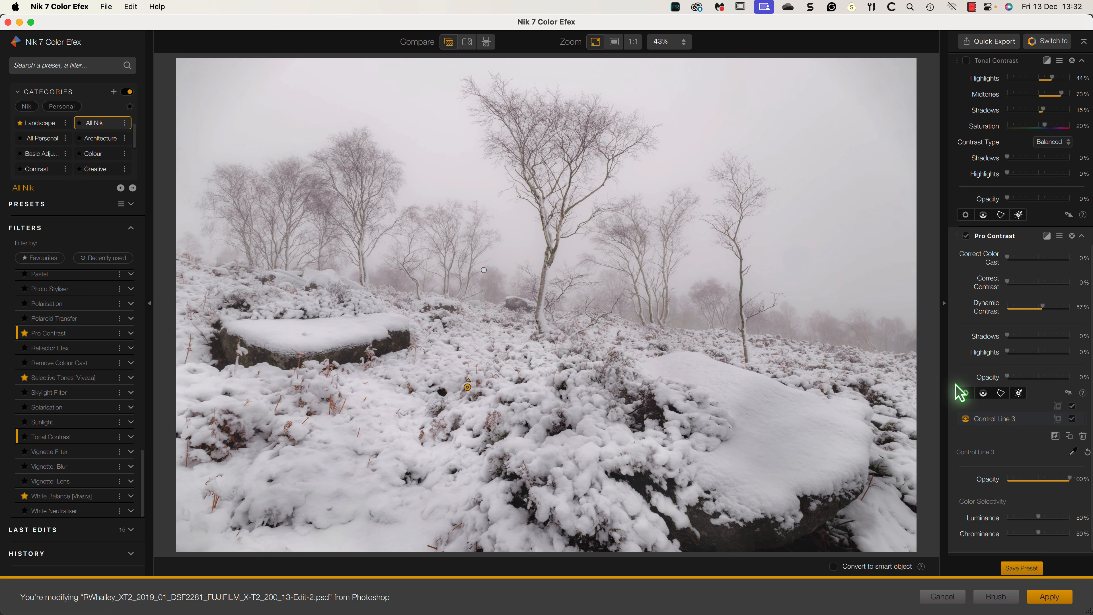
Switch the ClearView and Tonal Contrast filters back on and set ClearView's Intensity to 21%.
{"action": "scroll", "coordinate": [960, 391], "scroll_direction": "up", "scroll_amount": 15}
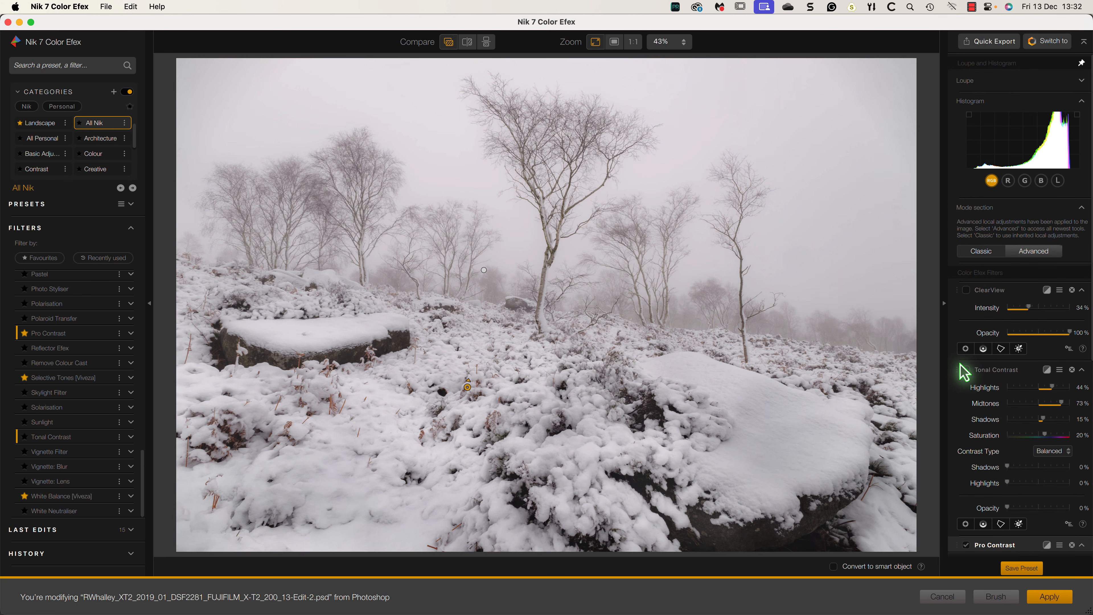
{"action": "left_click", "coordinate": [967, 289]}
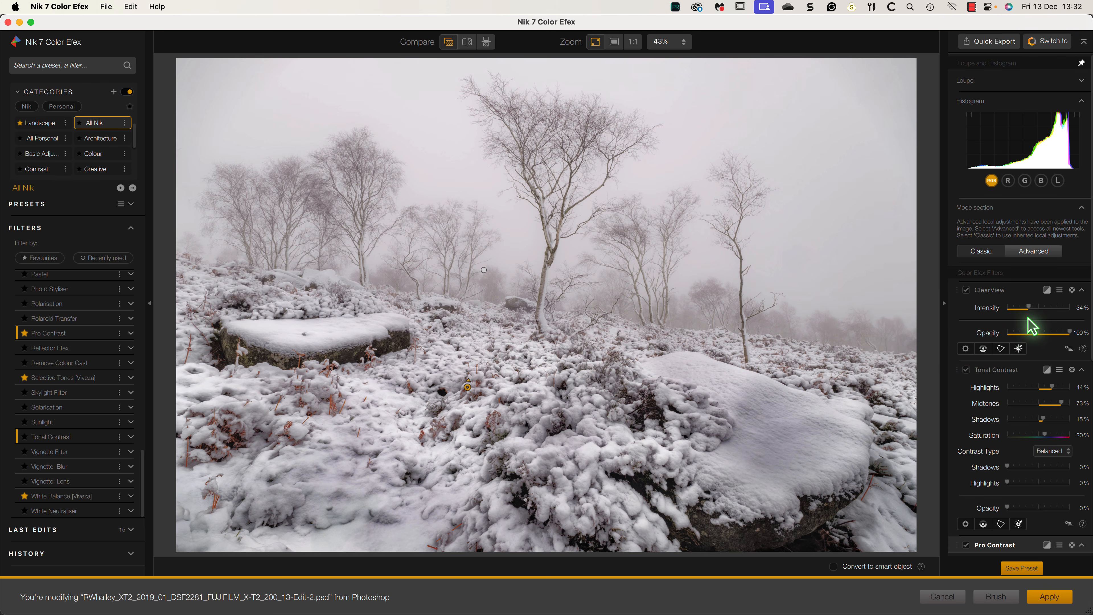
{"action": "left_click_drag", "start_coordinate": [1028, 309], "coordinate": [1022, 313]}
Set Tonal Contrast's Midtones to 47% and Pro Contrast's Dynamic Contrast to 25%.
{"action": "left_click_drag", "start_coordinate": [1059, 454], "coordinate": [1053, 455]}
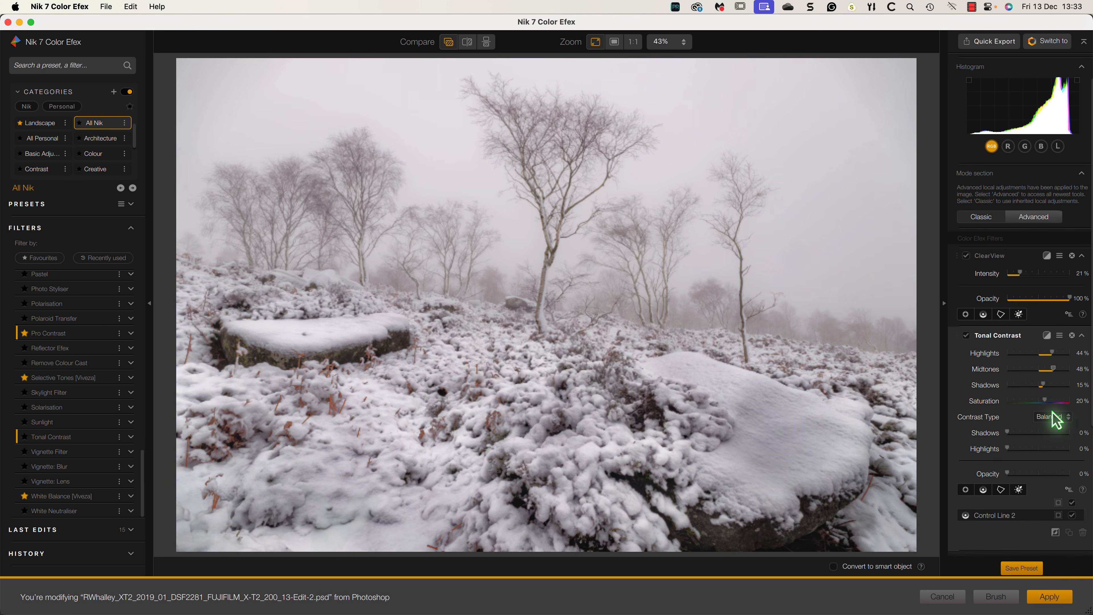
{"action": "scroll", "coordinate": [1050, 513], "scroll_direction": "down", "scroll_amount": 3}
{"action": "scroll", "coordinate": [1048, 504], "scroll_direction": "down", "scroll_amount": 3}
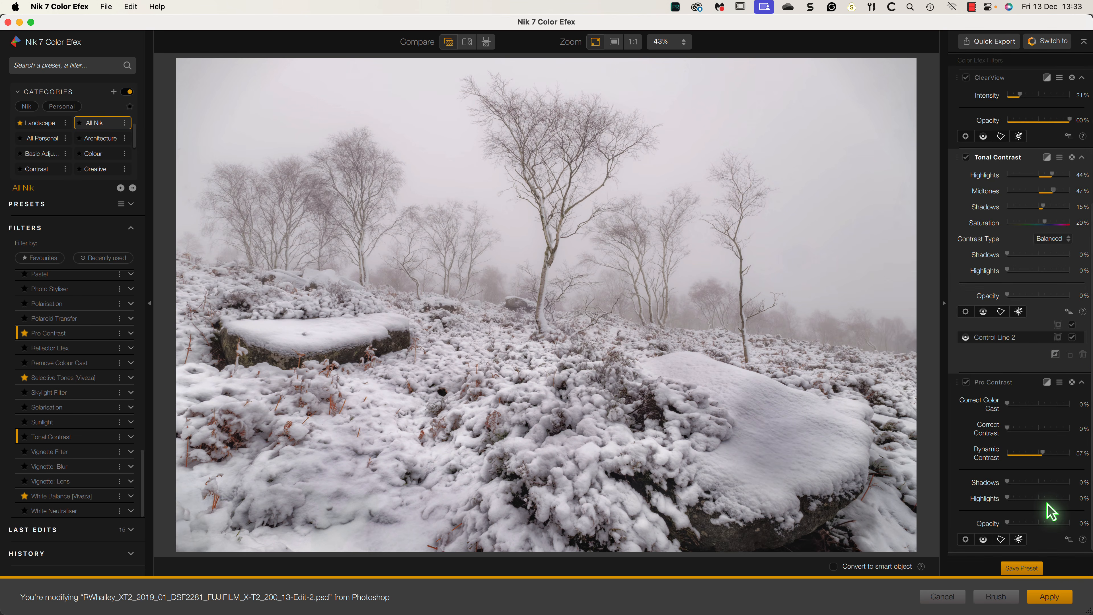
{"action": "left_click_drag", "start_coordinate": [1043, 454], "coordinate": [1022, 450]}
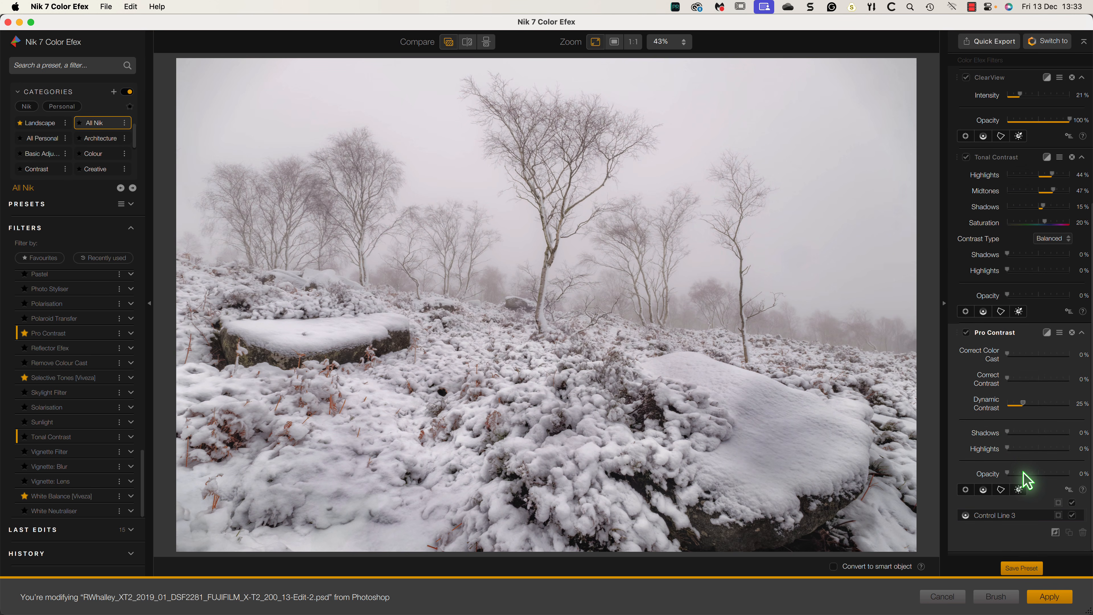